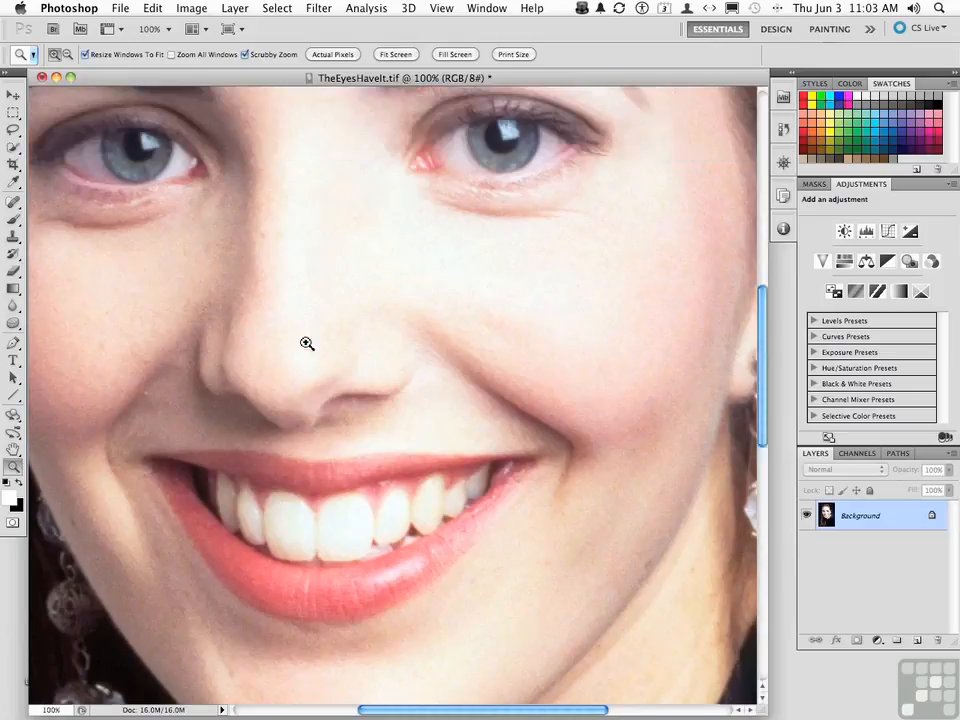
# Create a layer named Dodge and Burn in Overlay mode, filled with the Overlay-neutral color (50% gray)
pyautogui.scroll(-5, 305, 345)
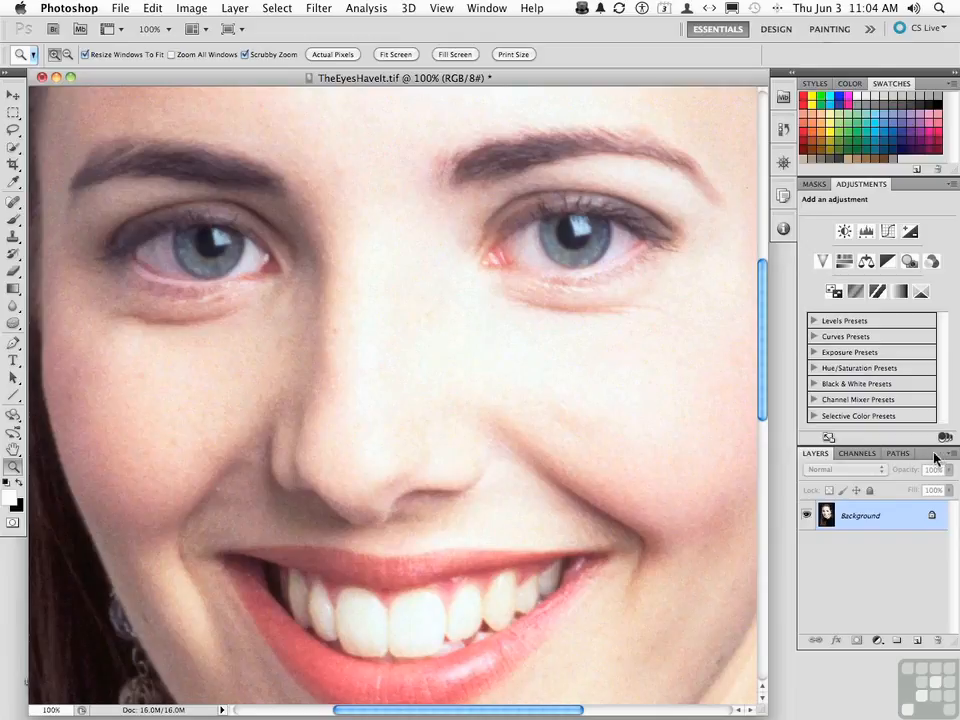
pyautogui.moveTo(928, 456); pyautogui.dragTo(435, 339)
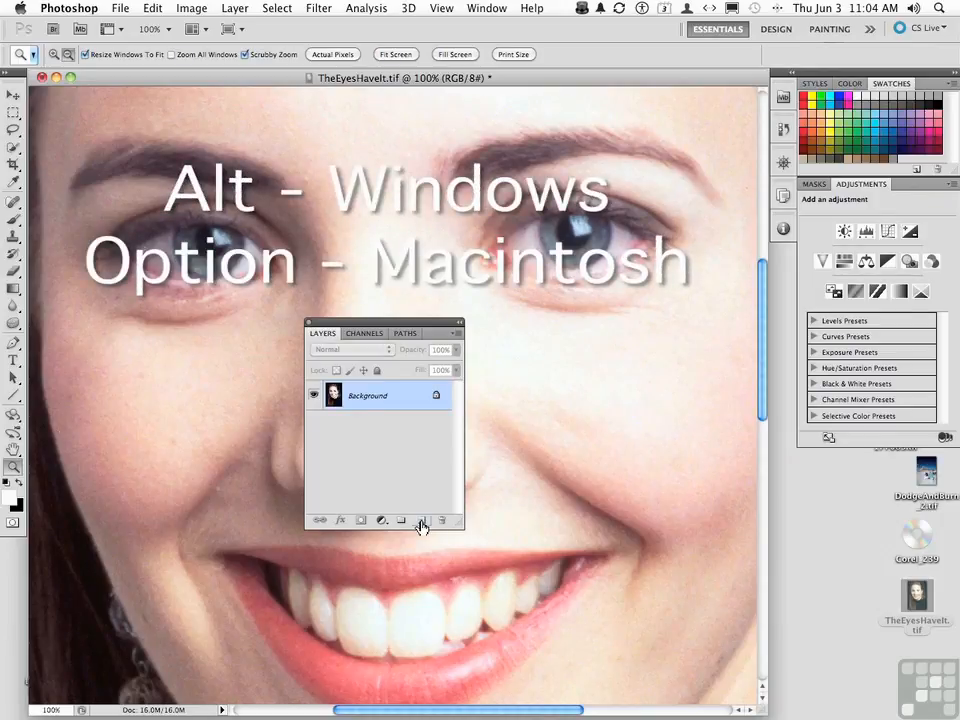
pyautogui.keyDown('alt'); pyautogui.click(421, 522); pyautogui.keyUp('alt')
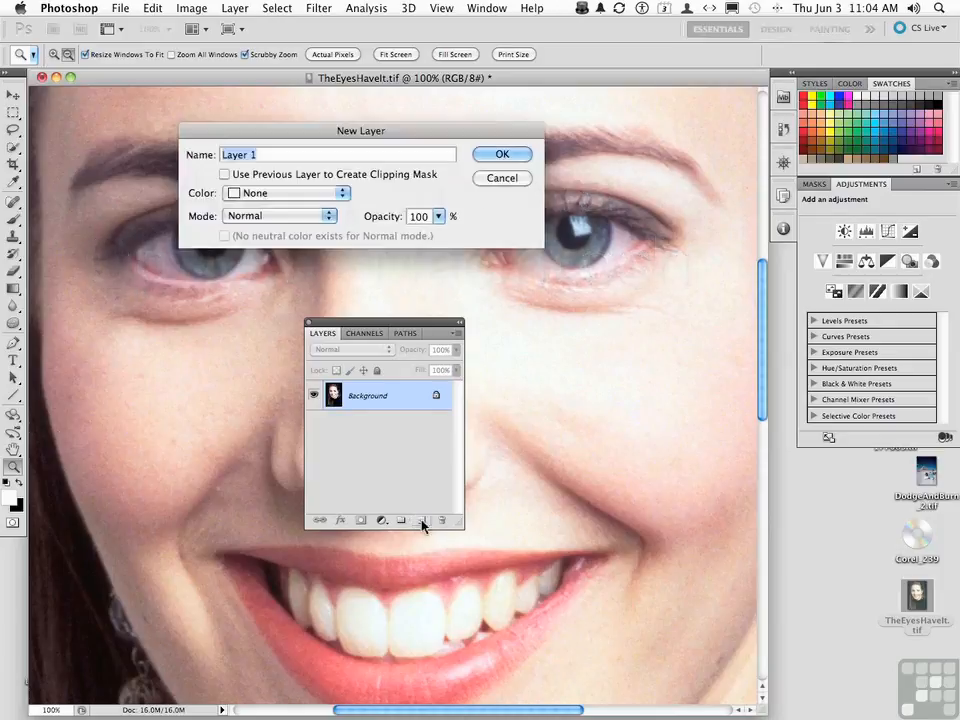
pyautogui.moveTo(365, 132); pyautogui.dragTo(437, 153)
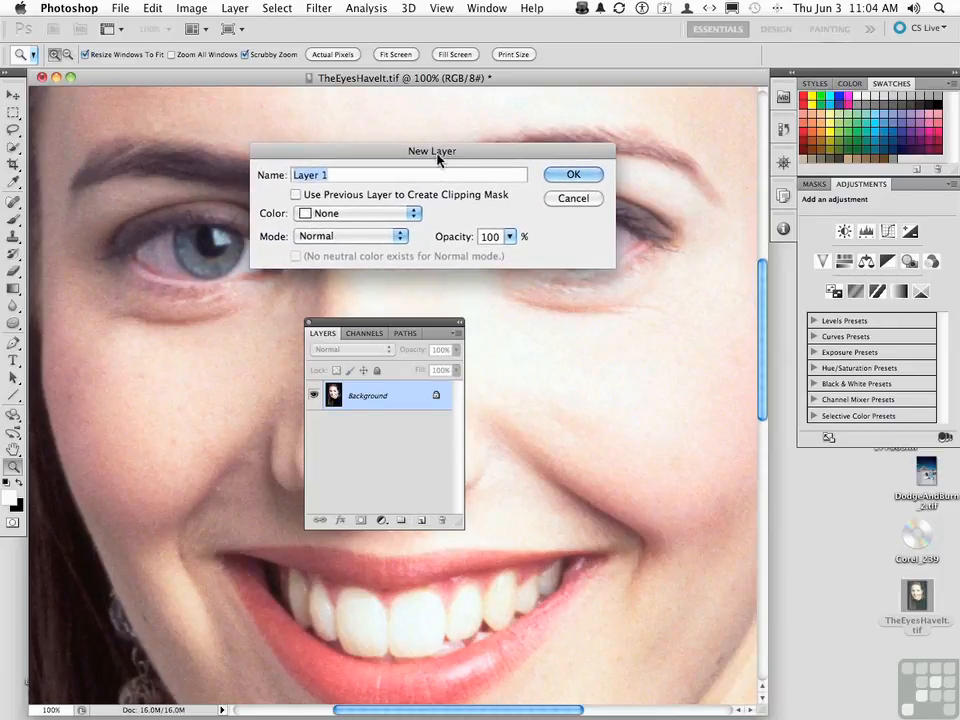
pyautogui.write('Dodge and Burn')
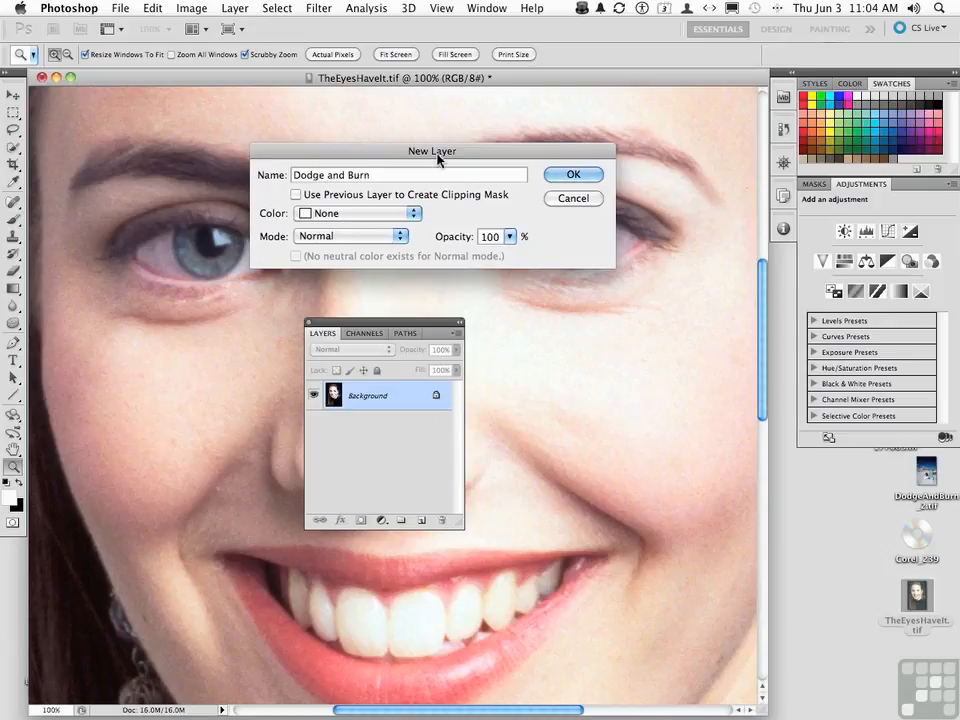
pyautogui.click(352, 238)
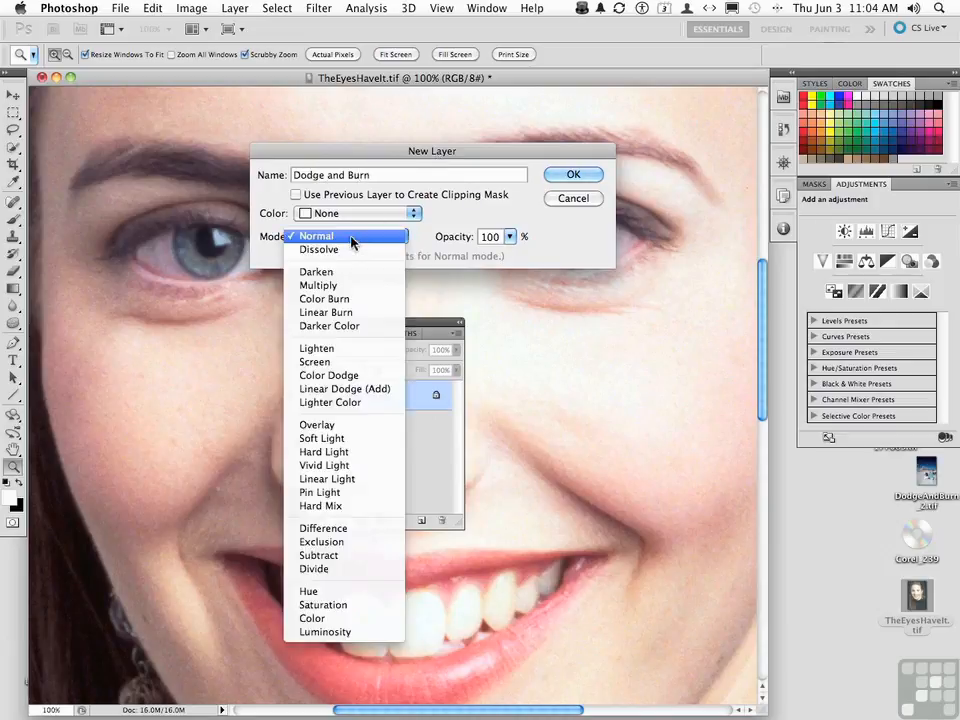
pyautogui.click(350, 424)
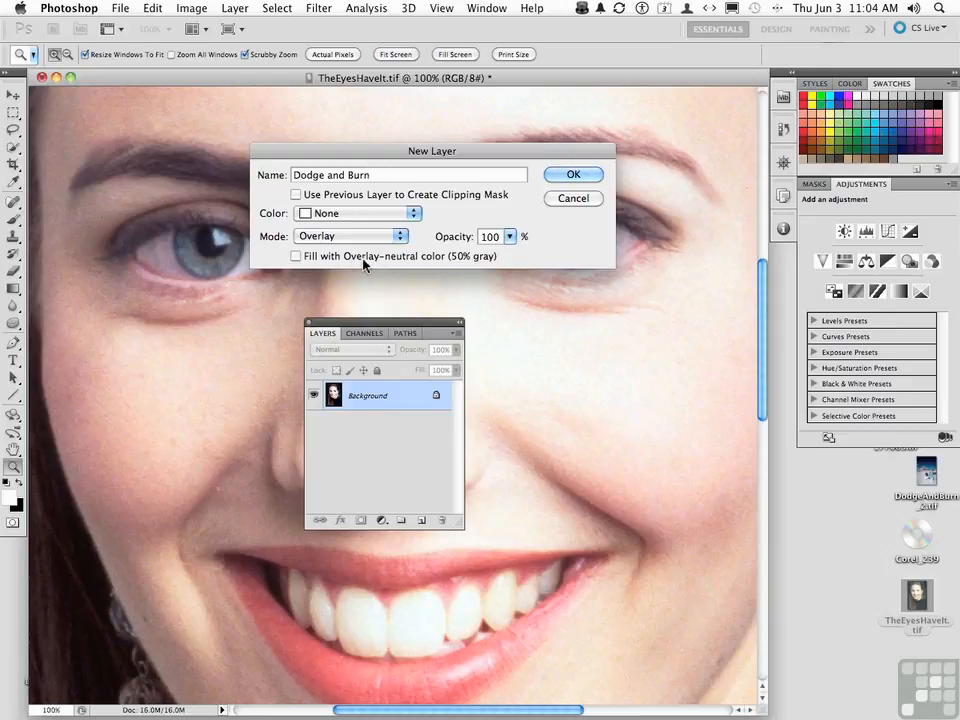
pyautogui.click(296, 257)
pyautogui.click(560, 175)
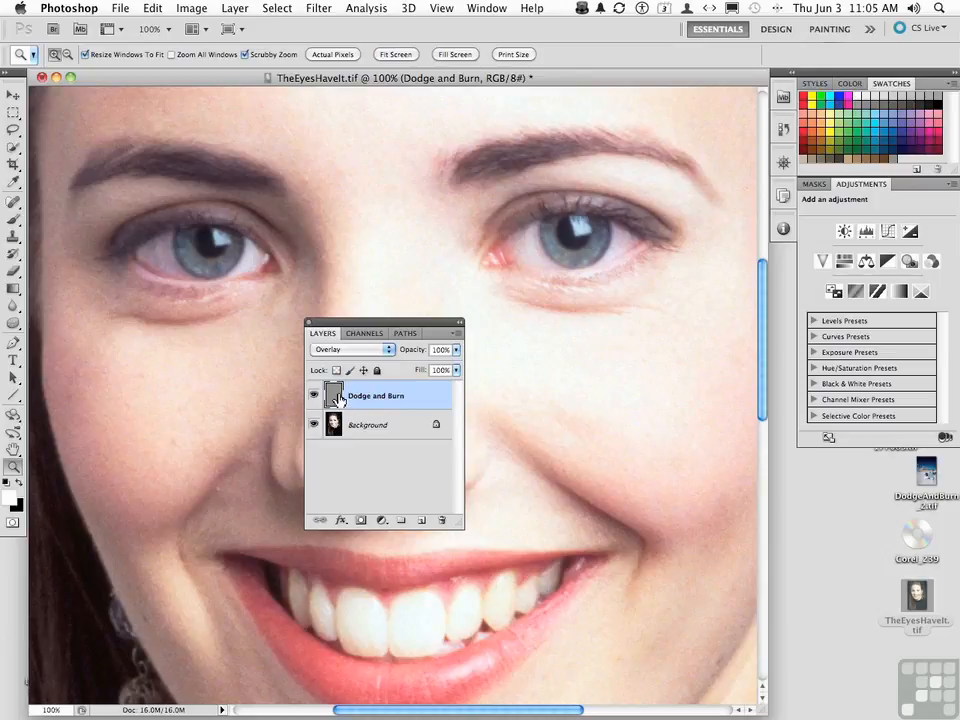
# Examine the gray fill by hiding and reshowing the Background layer, and by switching Dodge and Burn to Normal mode and back to Overlay
pyautogui.click(314, 425)
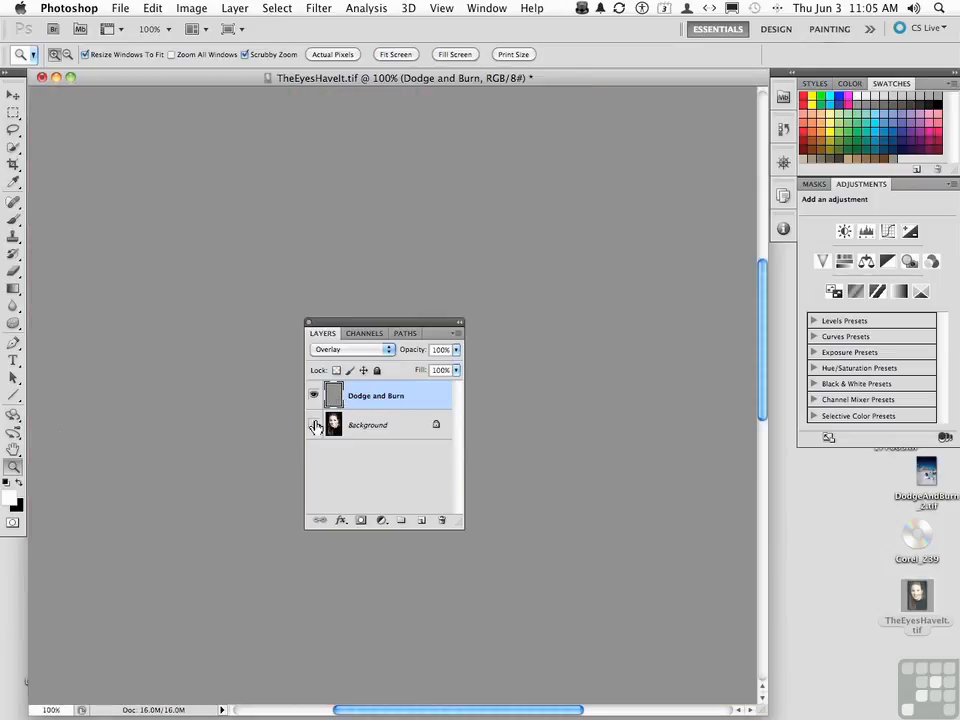
pyautogui.click(314, 425)
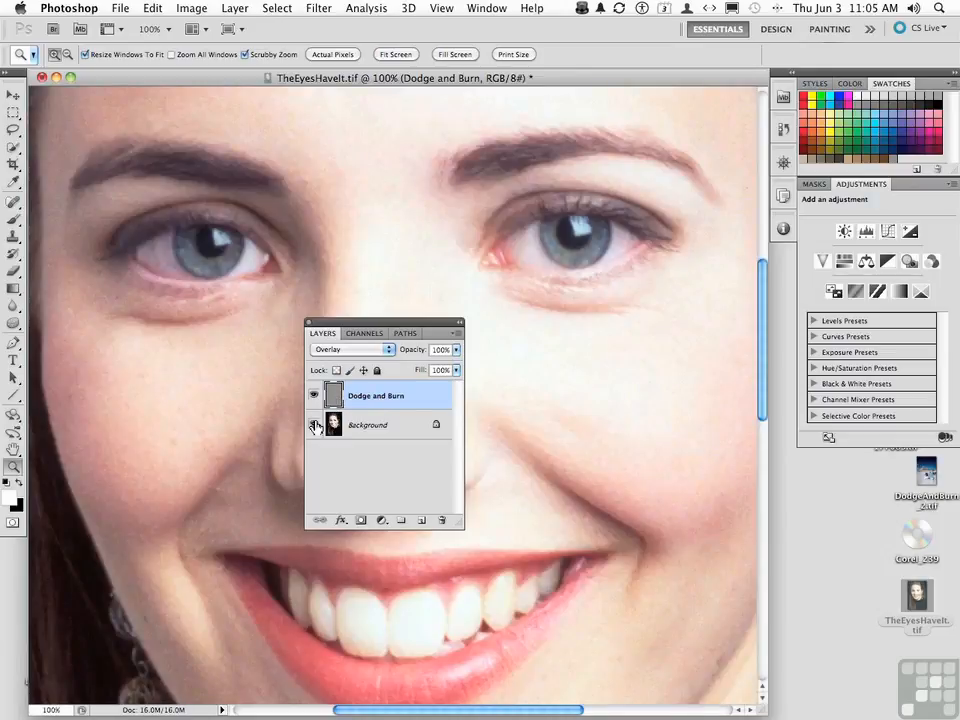
pyautogui.click(352, 352)
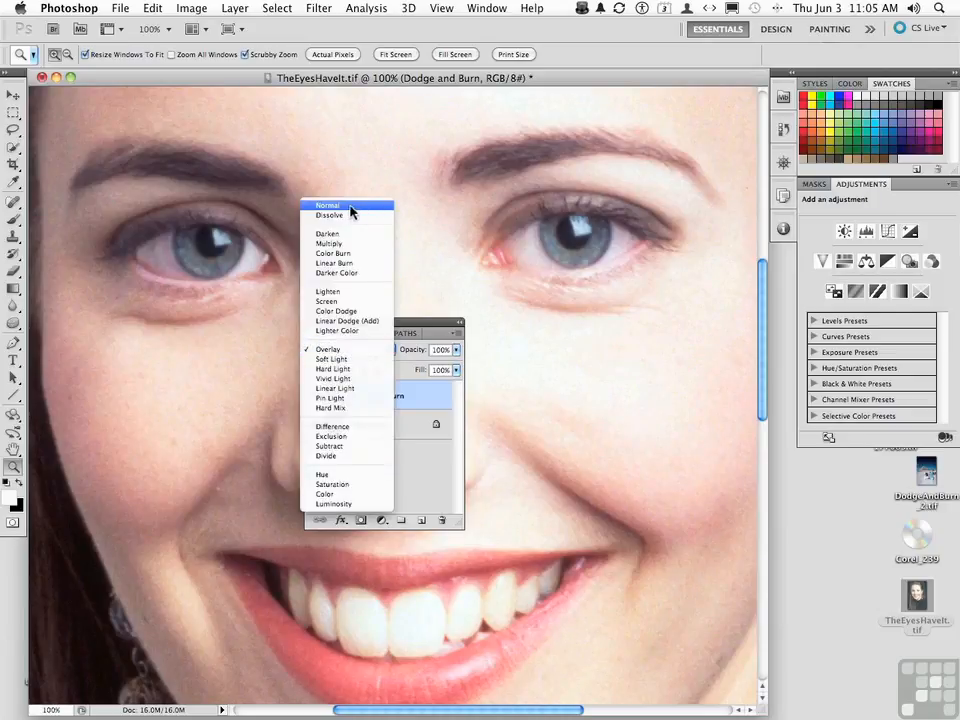
pyautogui.click(351, 206)
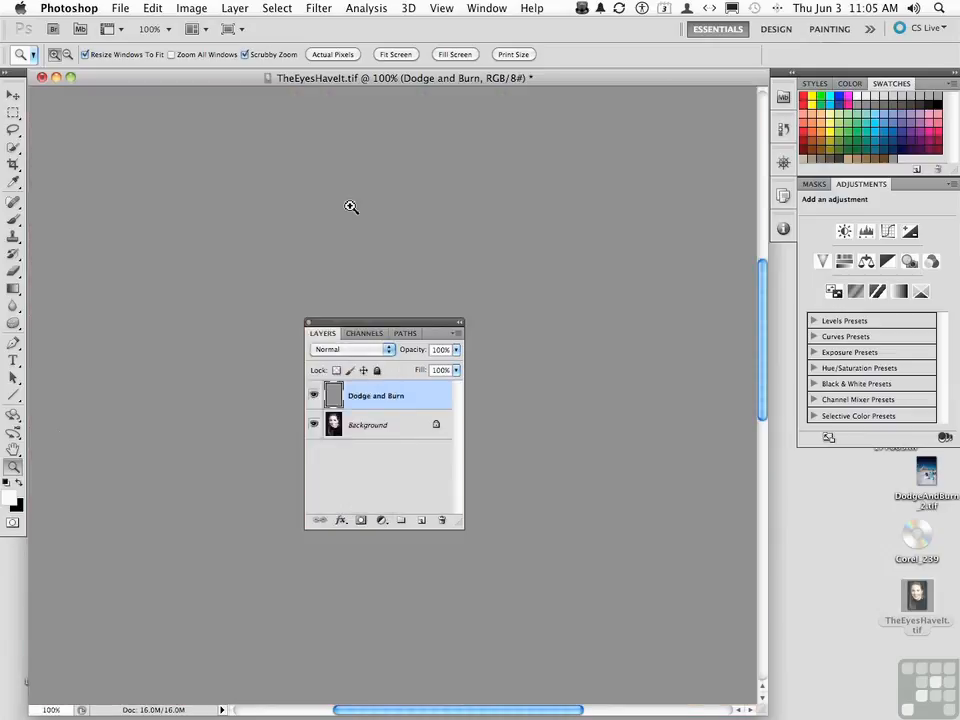
pyautogui.click(368, 352)
pyautogui.click(367, 494)
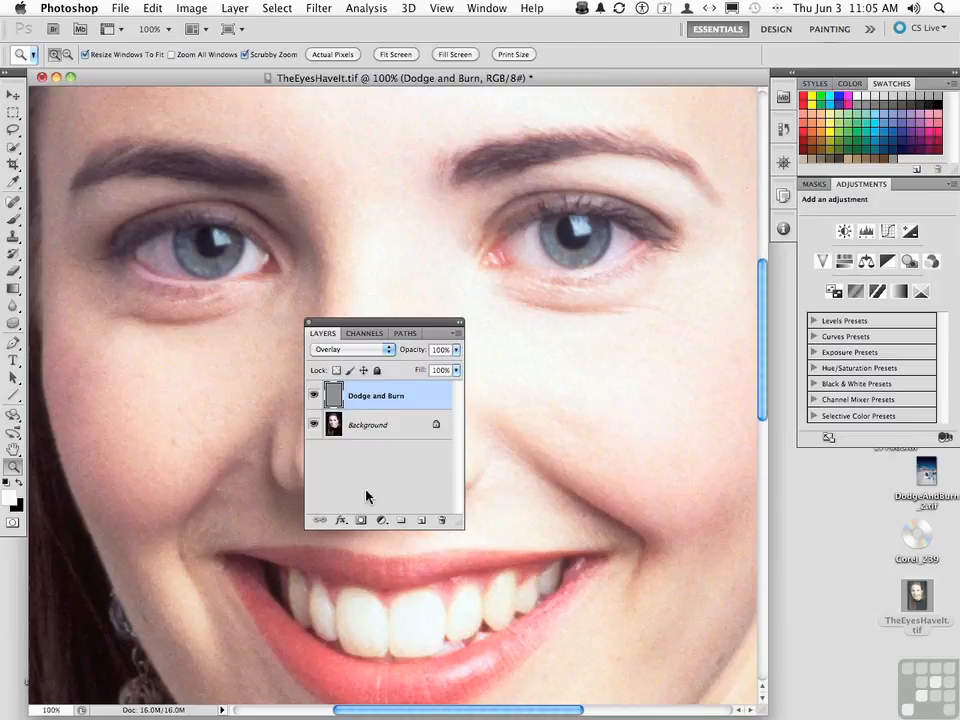
# Activate the Brush tool and make black the foreground color
pyautogui.click(13, 220)
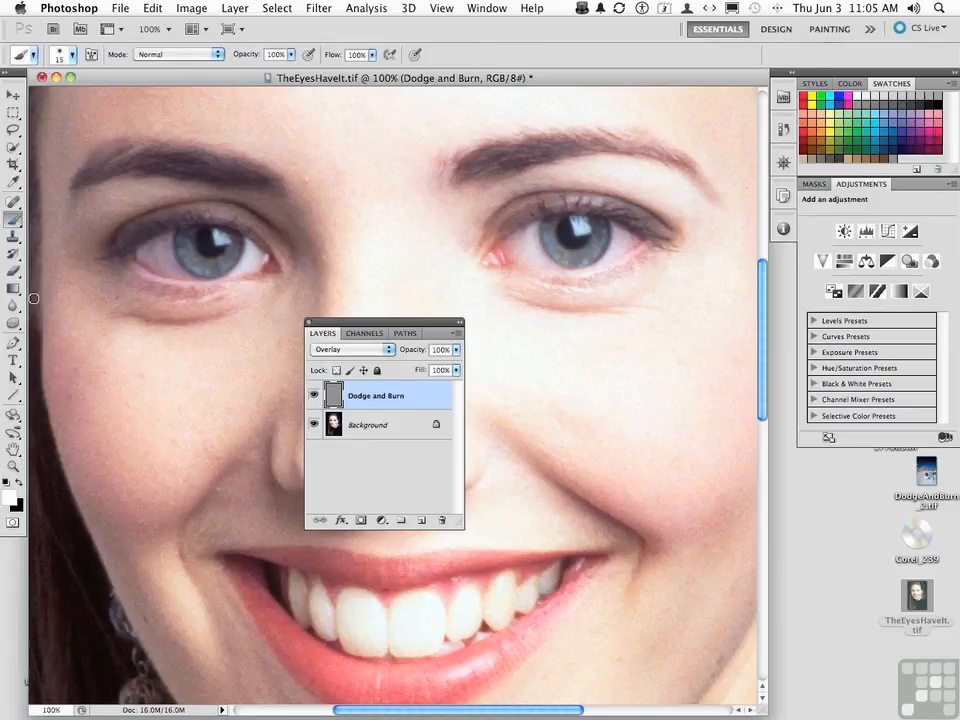
pyautogui.click(20, 484)
pyautogui.click(20, 484)
pyautogui.click(20, 484)
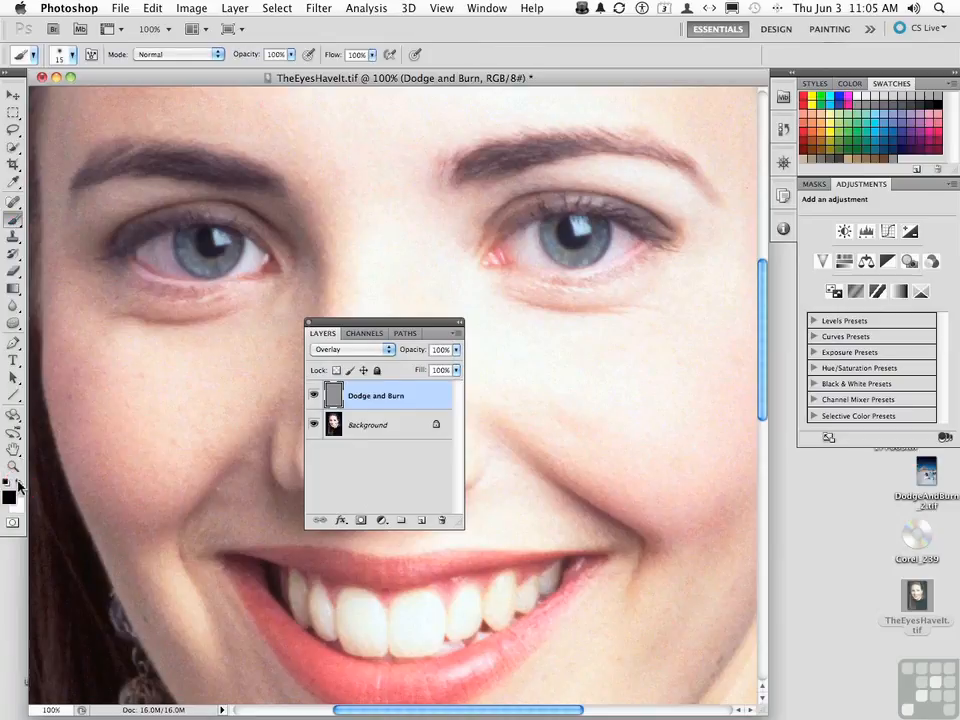
pyautogui.click(18, 484)
pyautogui.click(18, 484)
pyautogui.click(18, 484)
pyautogui.click(18, 484)
# Try darkening the eyebrows with a 40-pixel black brush on the Dodge and Burn layer, and undo the strokes
pyautogui.press(']')
pyautogui.press(']')
pyautogui.press(']')
pyautogui.moveTo(347, 201)
pyautogui.mouseDown()
pyautogui.moveTo(390, 190)
pyautogui.moveTo(336, 218)
pyautogui.moveTo(368, 183)
pyautogui.moveTo(346, 216)
pyautogui.moveTo(340, 170)
pyautogui.moveTo(323, 217)
pyautogui.moveTo(273, 170)
pyautogui.moveTo(299, 186)
pyautogui.moveTo(208, 165)
pyautogui.moveTo(118, 158)
pyautogui.mouseUp()
pyautogui.click(440, 176)
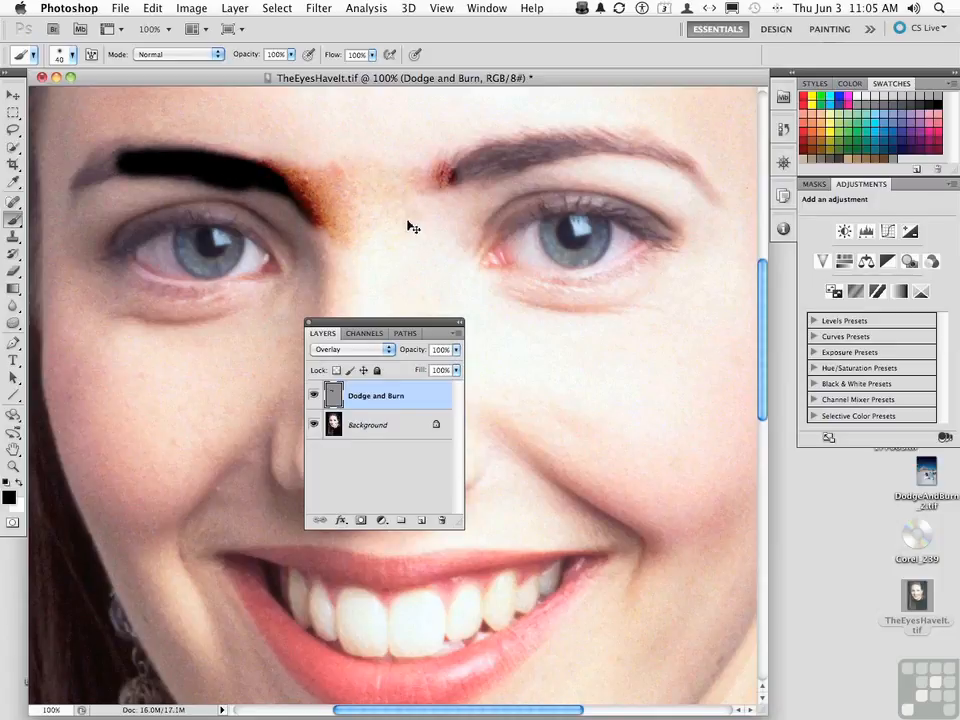
pyautogui.press('super+alt+z')
pyautogui.press('super+alt+z')
pyautogui.press('super+alt+z')
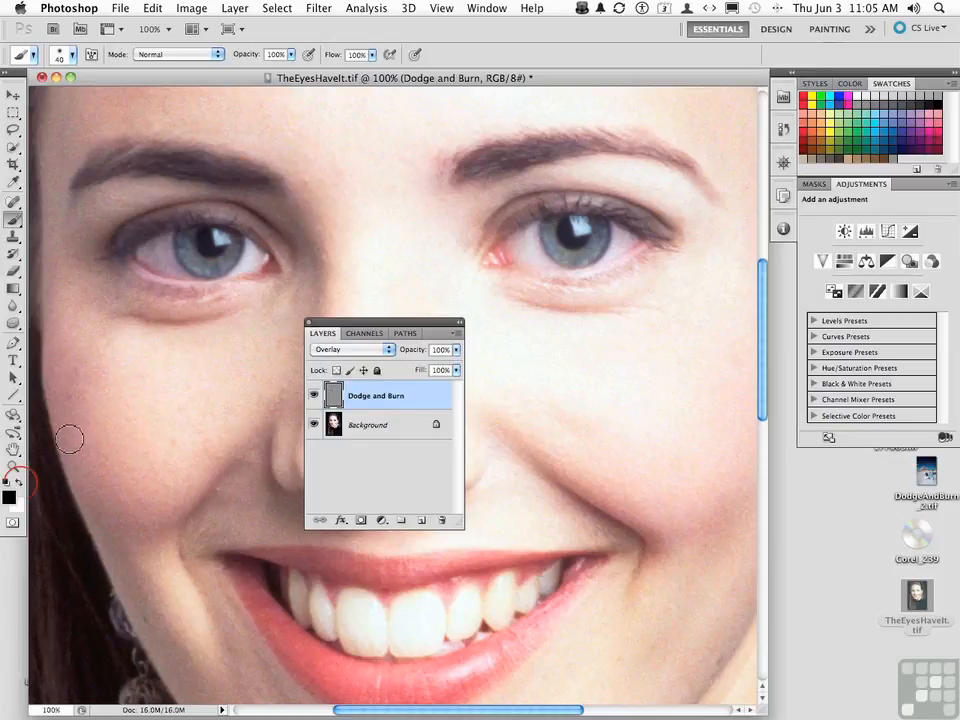
# Try lightening the left-hand eyebrow and forehead with white paint, and undo the stroke
pyautogui.click(20, 483)
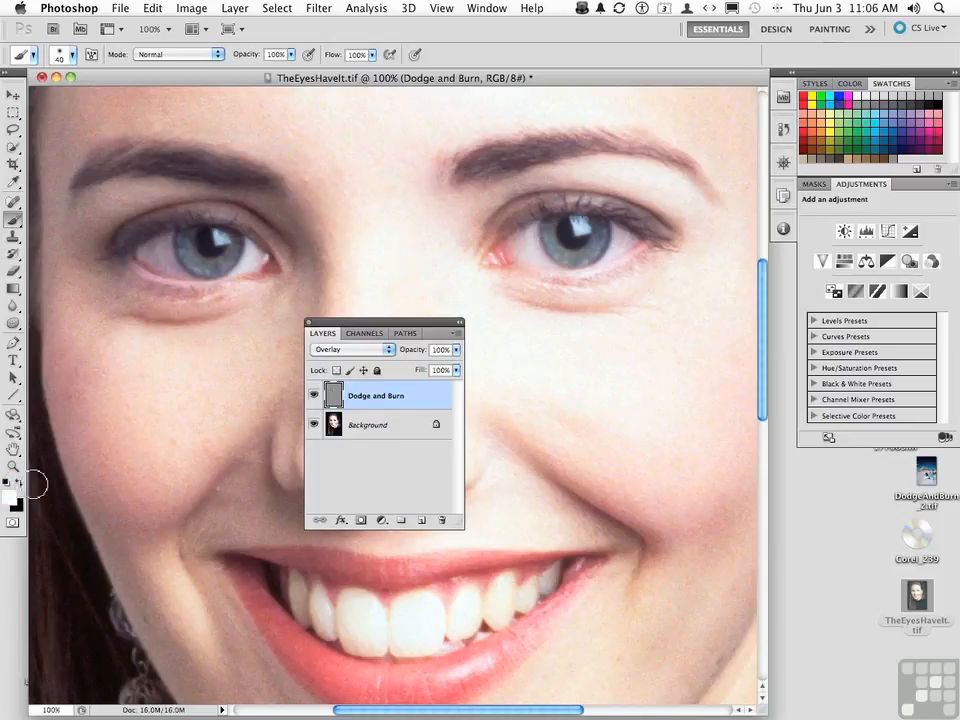
pyautogui.moveTo(310, 190)
pyautogui.mouseDown()
pyautogui.moveTo(234, 157)
pyautogui.moveTo(168, 150)
pyautogui.moveTo(110, 154)
pyautogui.moveTo(250, 162)
pyautogui.moveTo(298, 177)
pyautogui.moveTo(89, 152)
pyautogui.moveTo(52, 172)
pyautogui.moveTo(400, 152)
pyautogui.moveTo(227, 138)
pyautogui.moveTo(346, 125)
pyautogui.moveTo(143, 122)
pyautogui.moveTo(312, 119)
pyautogui.moveTo(194, 118)
pyautogui.mouseUp()
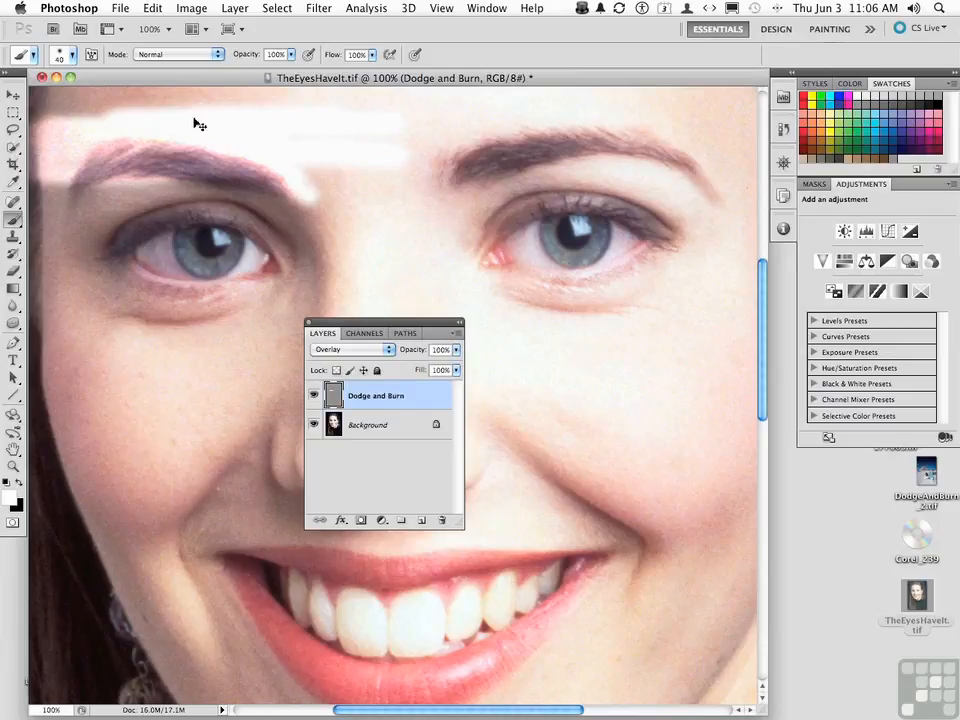
pyautogui.press('super+z')
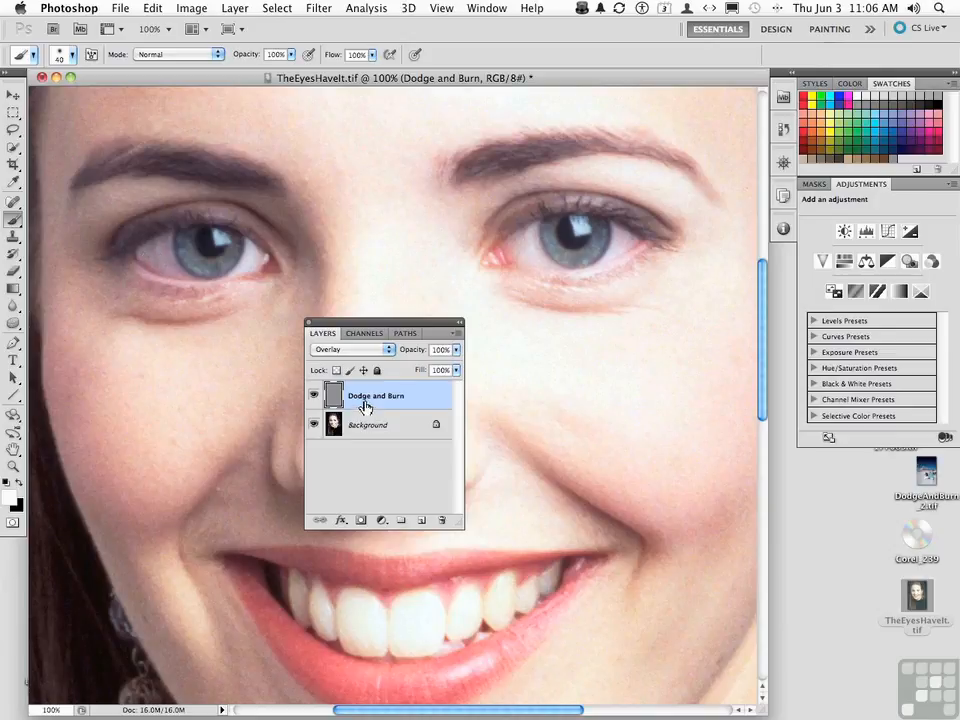
# Paint white with a 15-pixel brush over the outer white of the left-hand eye on the Dodge and Burn layer
pyautogui.press('[')
pyautogui.press('[')
pyautogui.press('[')
pyautogui.press('[')
pyautogui.press('[')
pyautogui.moveTo(138, 254)
pyautogui.mouseDown()
pyautogui.moveTo(169, 235)
pyautogui.moveTo(137, 262)
pyautogui.moveTo(141, 252)
pyautogui.moveTo(175, 273)
pyautogui.moveTo(139, 256)
pyautogui.moveTo(171, 273)
pyautogui.mouseUp()
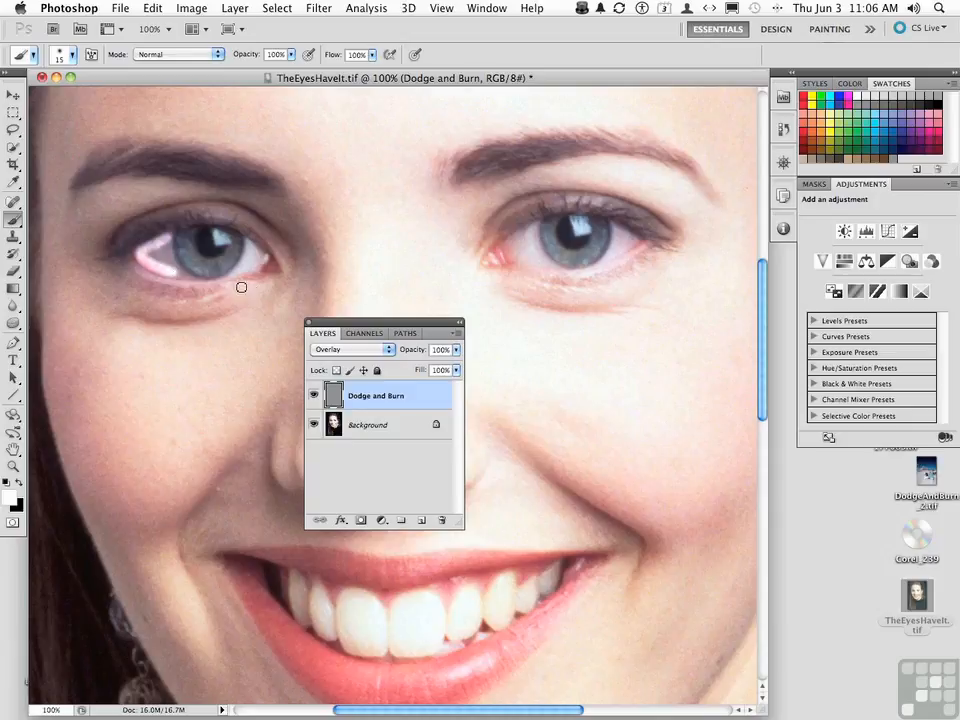
# Inspect the white strokes with the Background hidden, and compare the eyes with and without the Dodge and Burn layer
pyautogui.click(313, 425)
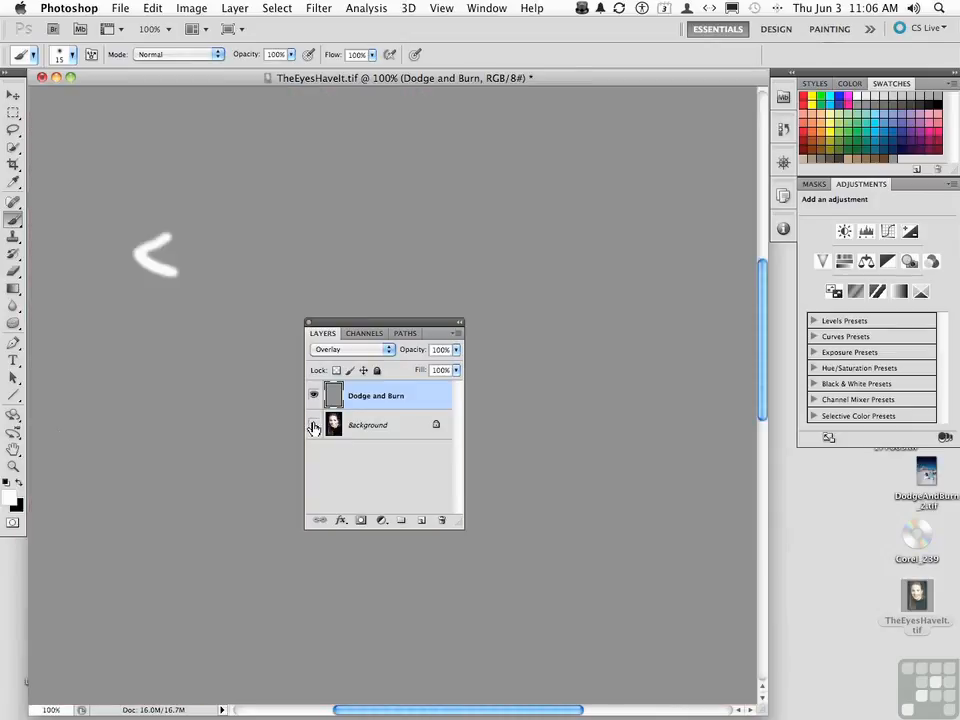
pyautogui.click(313, 425)
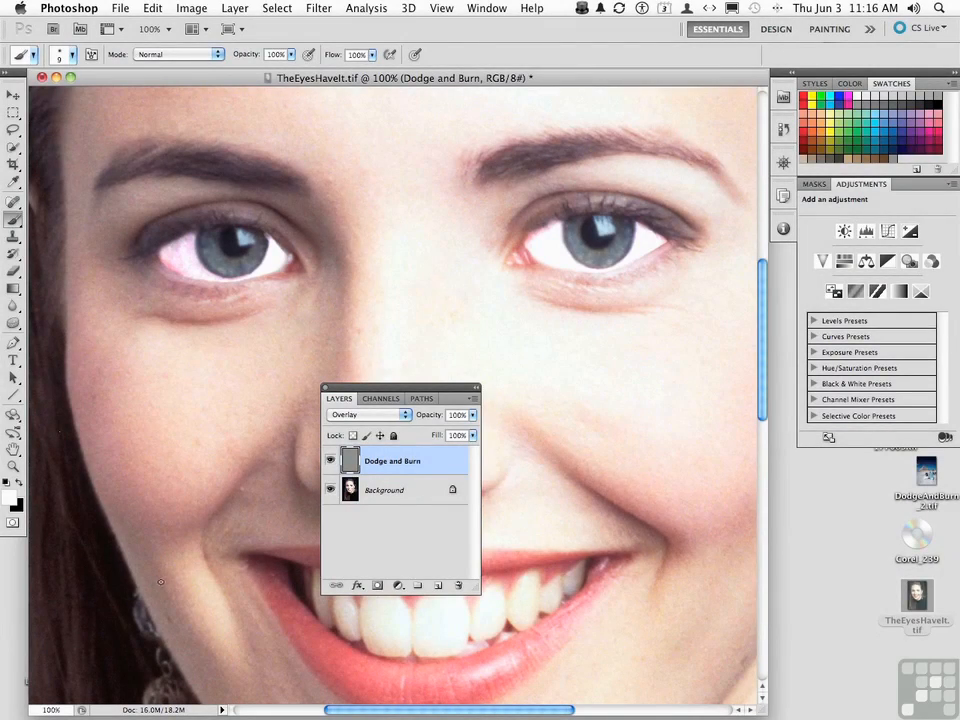
pyautogui.click(330, 490)
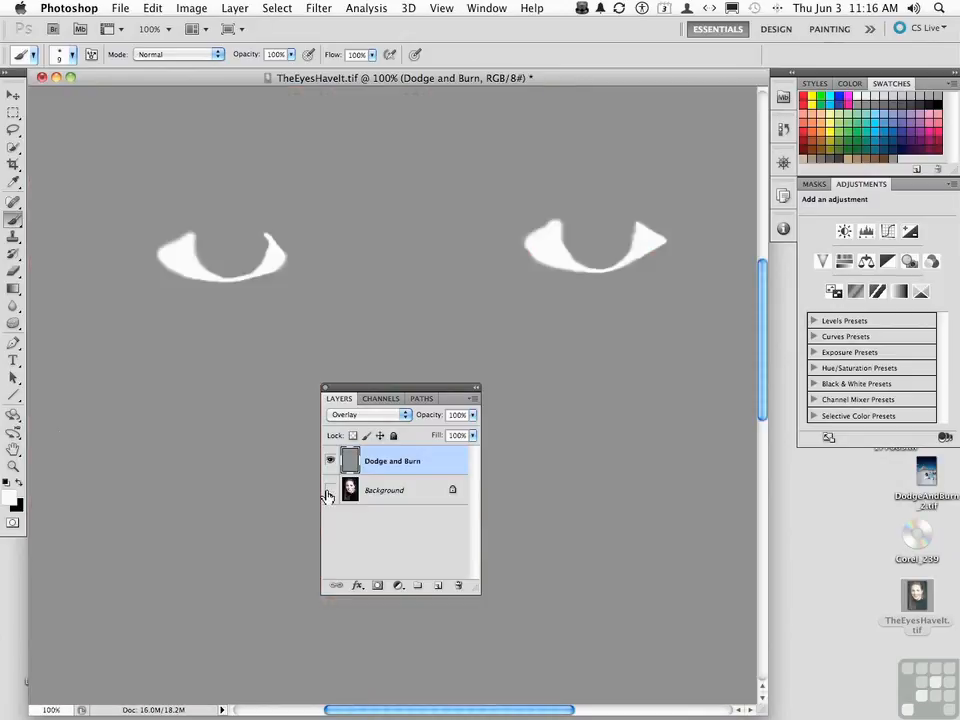
pyautogui.click(330, 490)
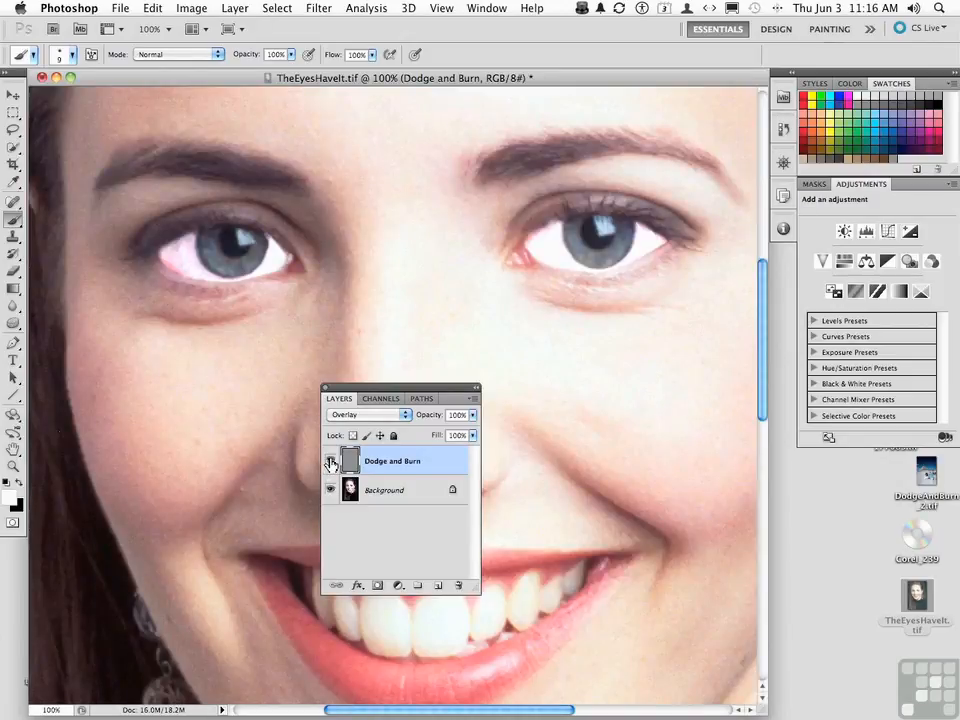
pyautogui.click(330, 461)
pyautogui.click(330, 461)
pyautogui.click(330, 461)
pyautogui.click(330, 461)
# Reduce the Dodge and Burn layer's opacity to 31%
pyautogui.press('super+minus')
pyautogui.press('super+minus')
pyautogui.press('super+minus')
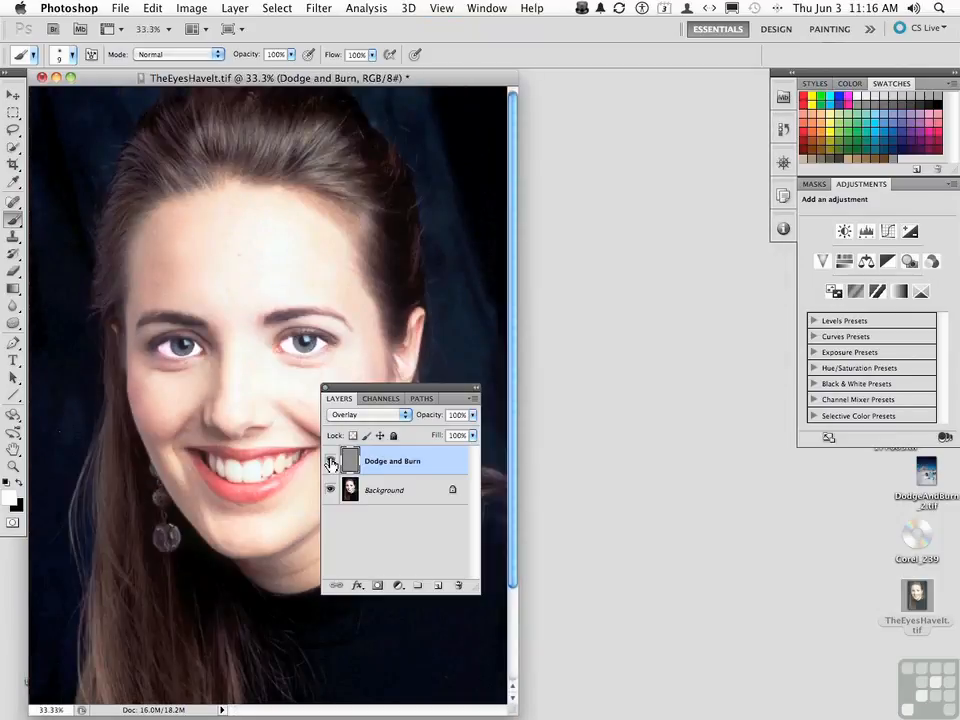
pyautogui.moveTo(393, 387); pyautogui.dragTo(391, 440)
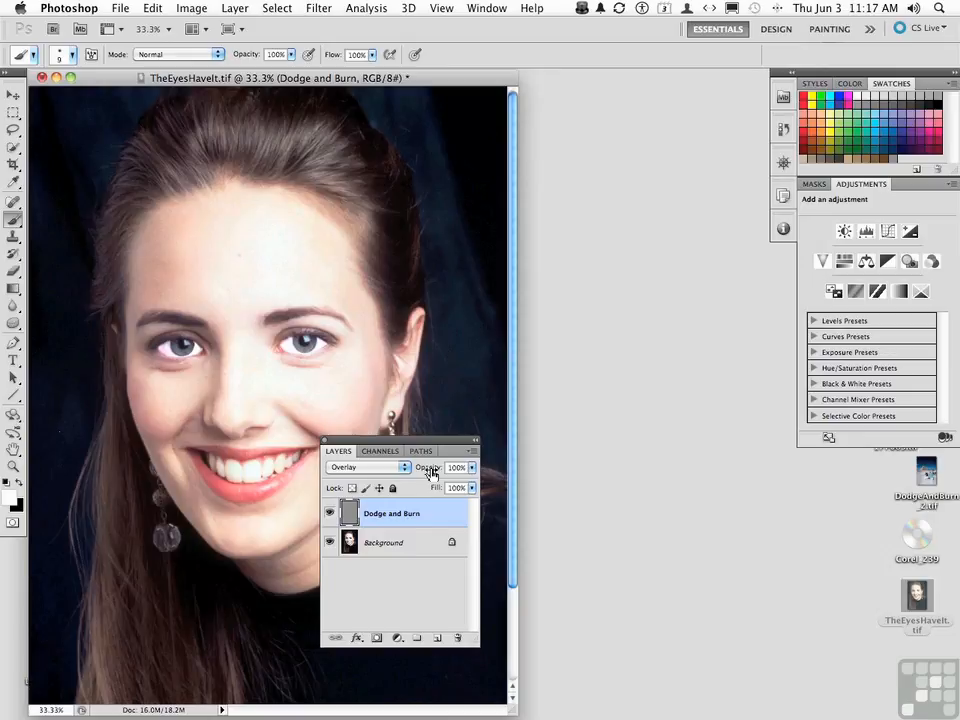
pyautogui.moveTo(431, 473); pyautogui.dragTo(380, 475)
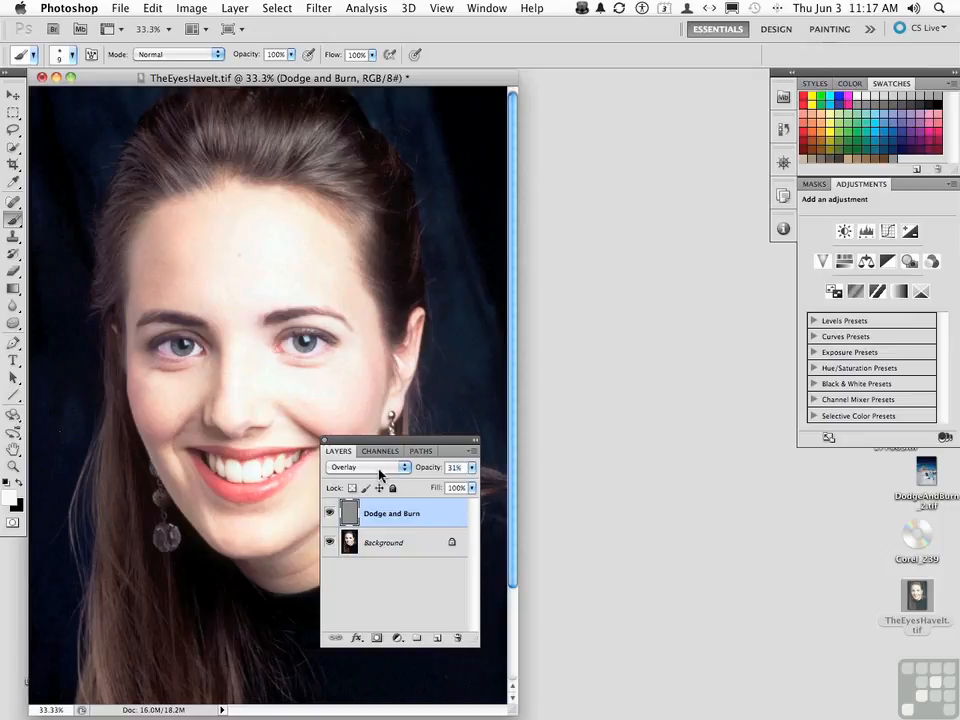
# Compare the softened eye whitening with the original by toggling the Dodge and Burn layer's visibility
pyautogui.click(330, 514)
pyautogui.click(330, 514)
pyautogui.click(330, 514)
pyautogui.click(330, 514)
# Darken both irises on the Dodge and Burn layer with a 20-pixel brush in a dark gray swatch color
pyautogui.click(13, 466)
pyautogui.click(218, 266)
pyautogui.click(287, 349)
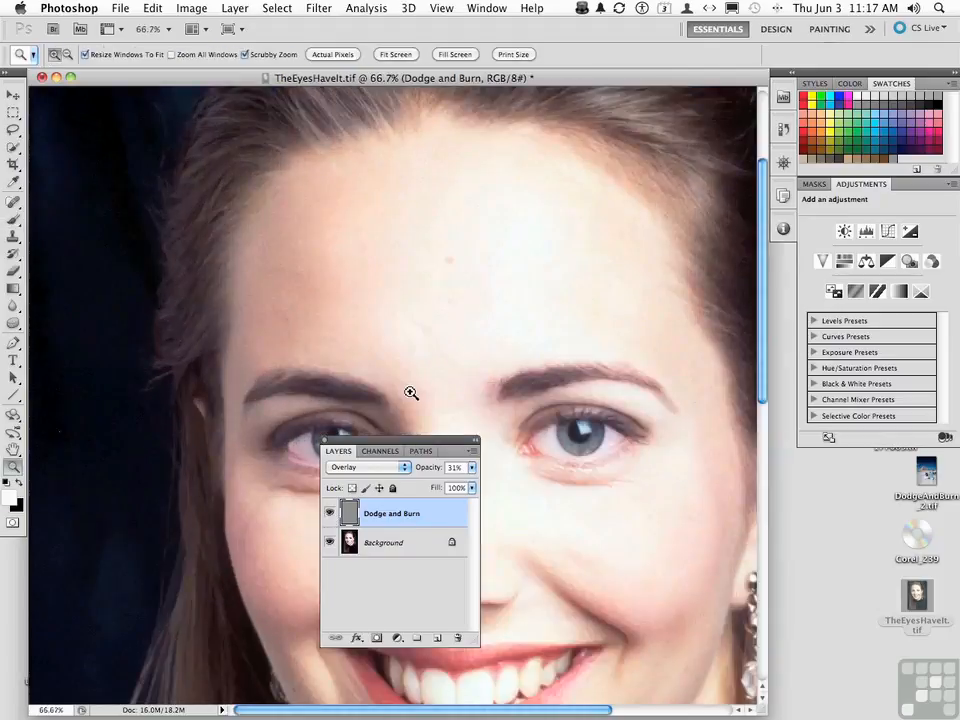
pyautogui.scroll(-3, 414, 391)
pyautogui.hscroll(3, 414, 391)
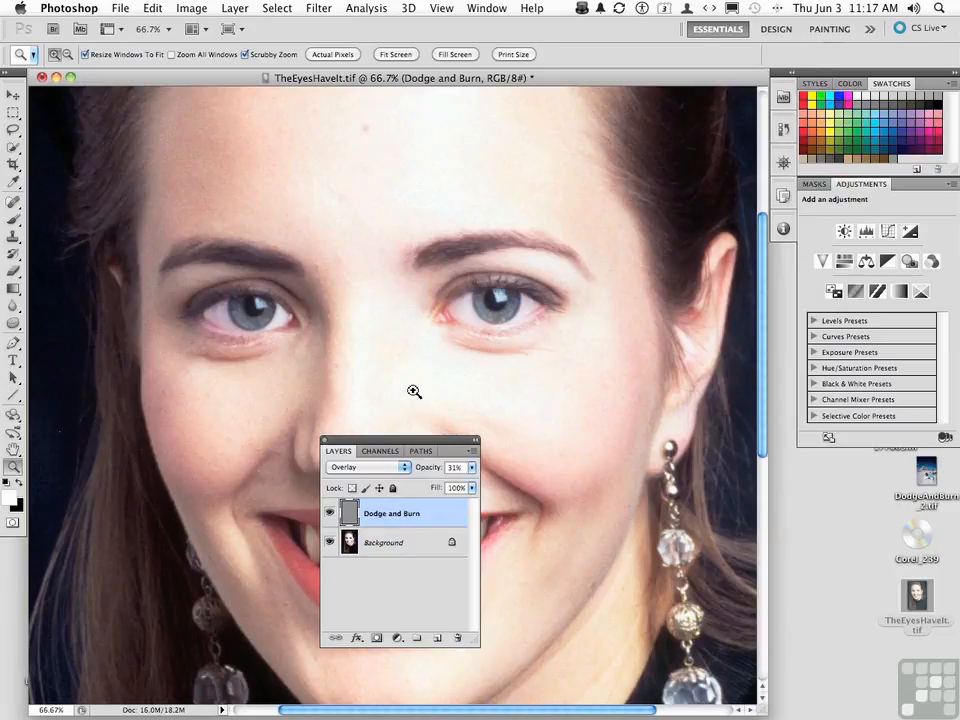
pyautogui.click(905, 99)
pyautogui.click(903, 102)
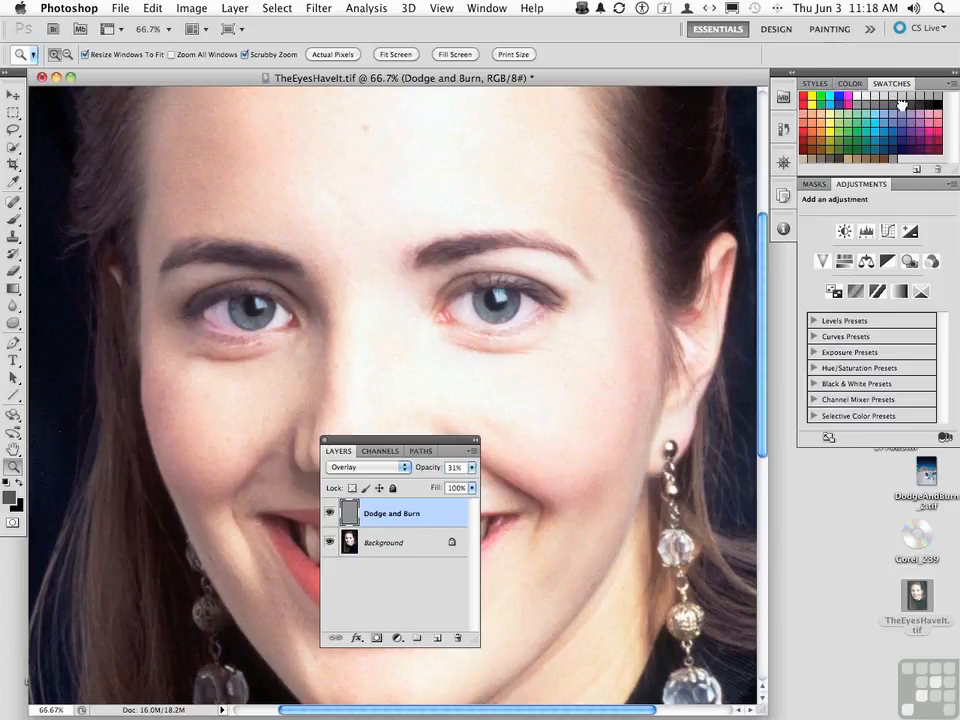
pyautogui.click(10, 498)
pyautogui.click(19, 221)
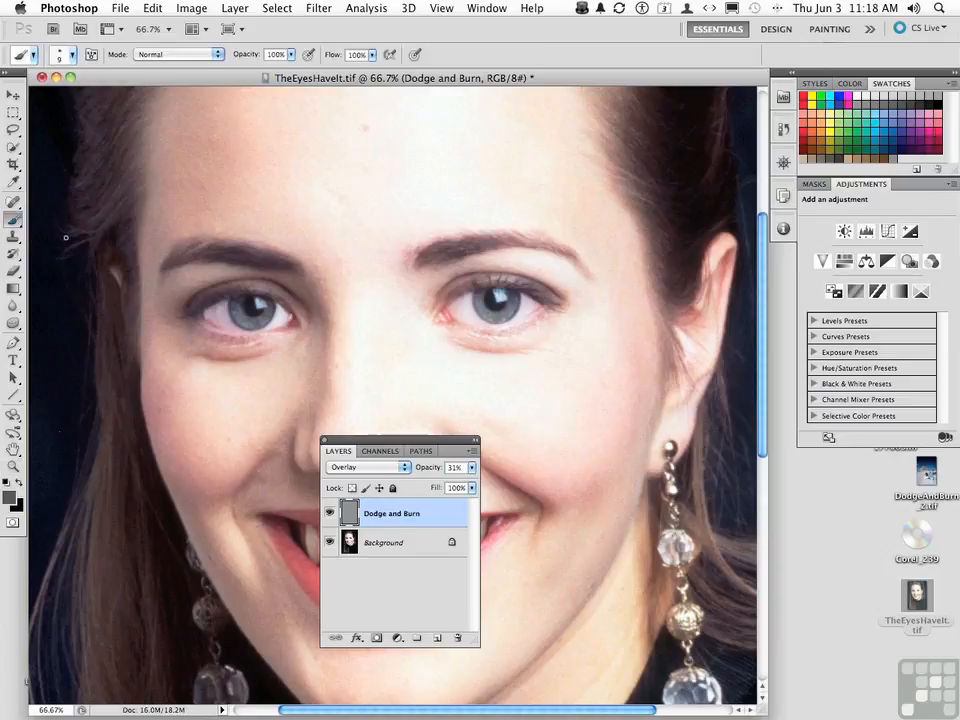
pyautogui.press(']')
pyautogui.press(']')
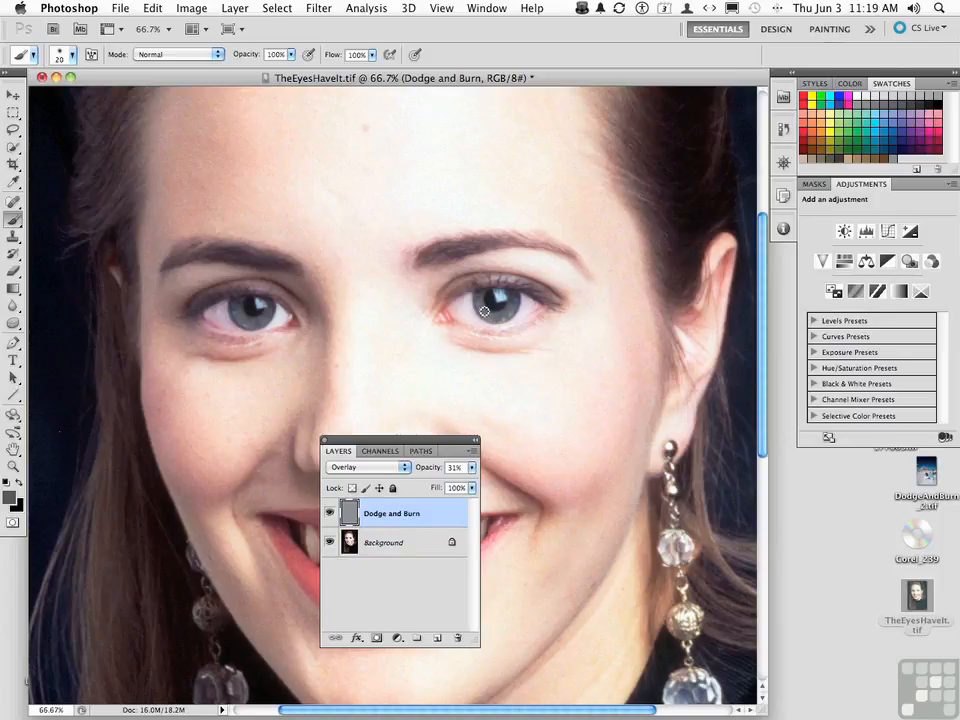
# Inspect the iris and eye-white strokes with the Background hidden, and compare the close-up with and without the Dodge and Burn layer
pyautogui.click(330, 542)
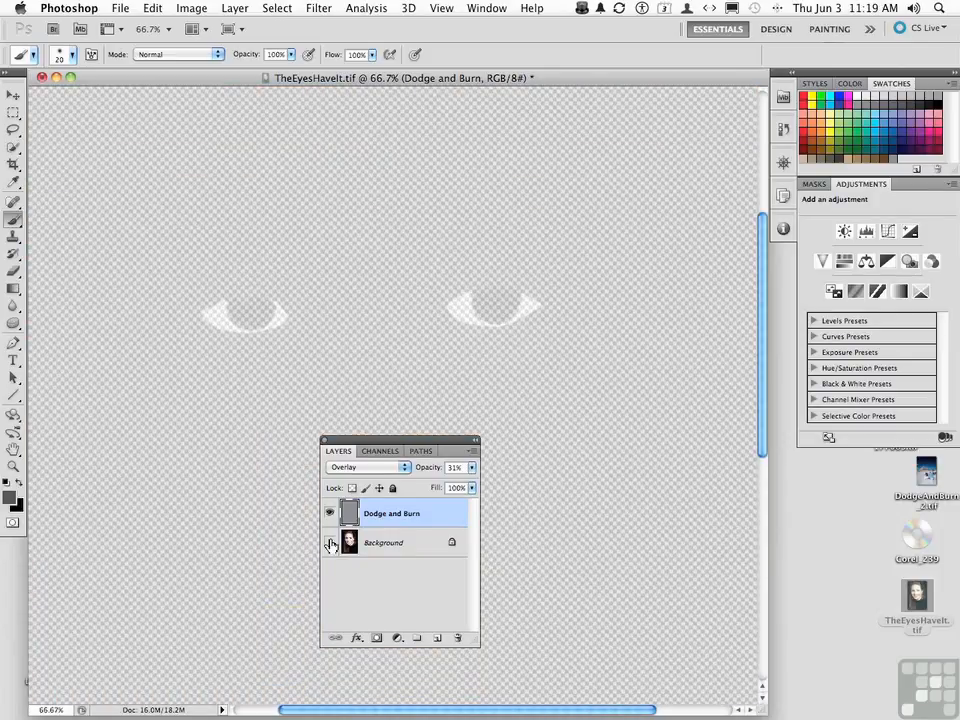
pyautogui.click(330, 542)
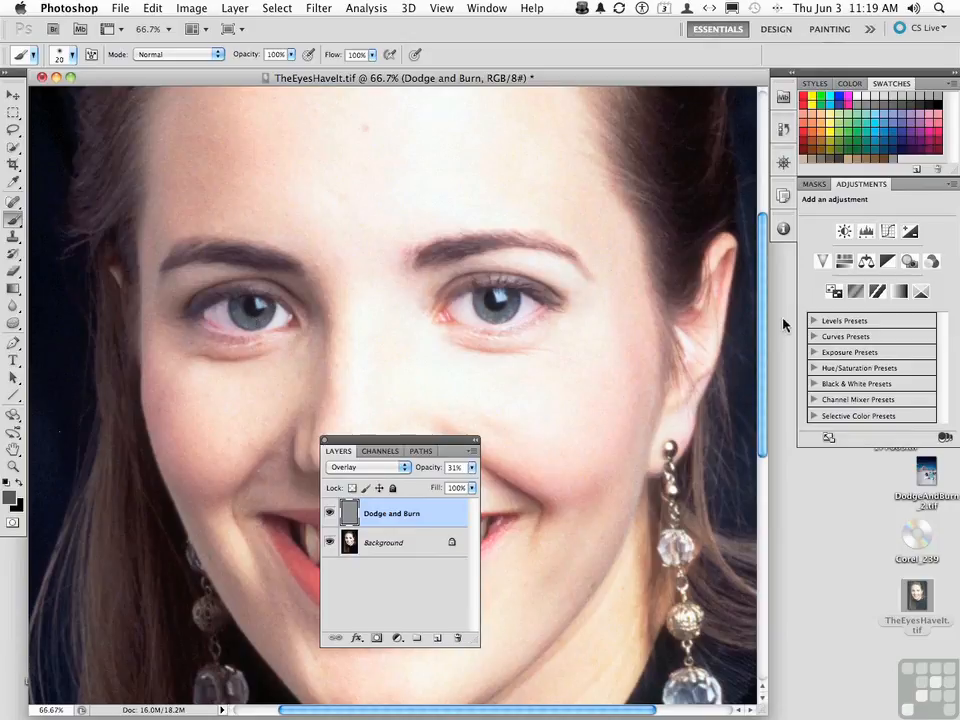
pyautogui.click(329, 514)
pyautogui.click(329, 514)
pyautogui.click(329, 514)
pyautogui.click(329, 514)
pyautogui.click(329, 514)
pyautogui.click(329, 514)
# Fit the whole portrait in the view and compare it with and without the Dodge and Burn layer
pyautogui.doubleClick(14, 449)
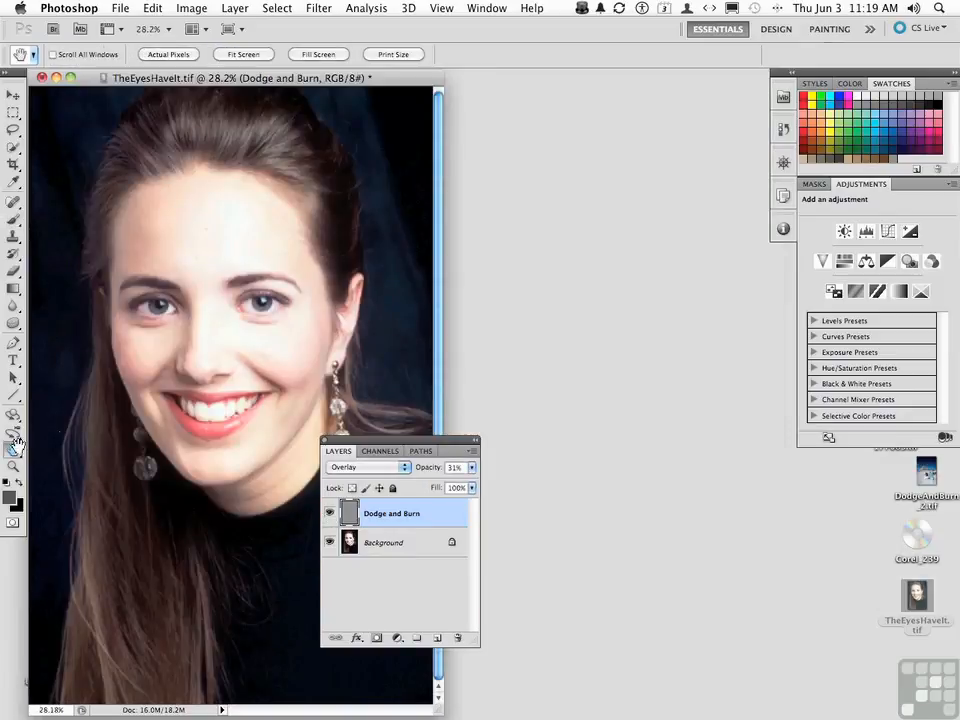
pyautogui.click(329, 514)
pyautogui.click(330, 514)
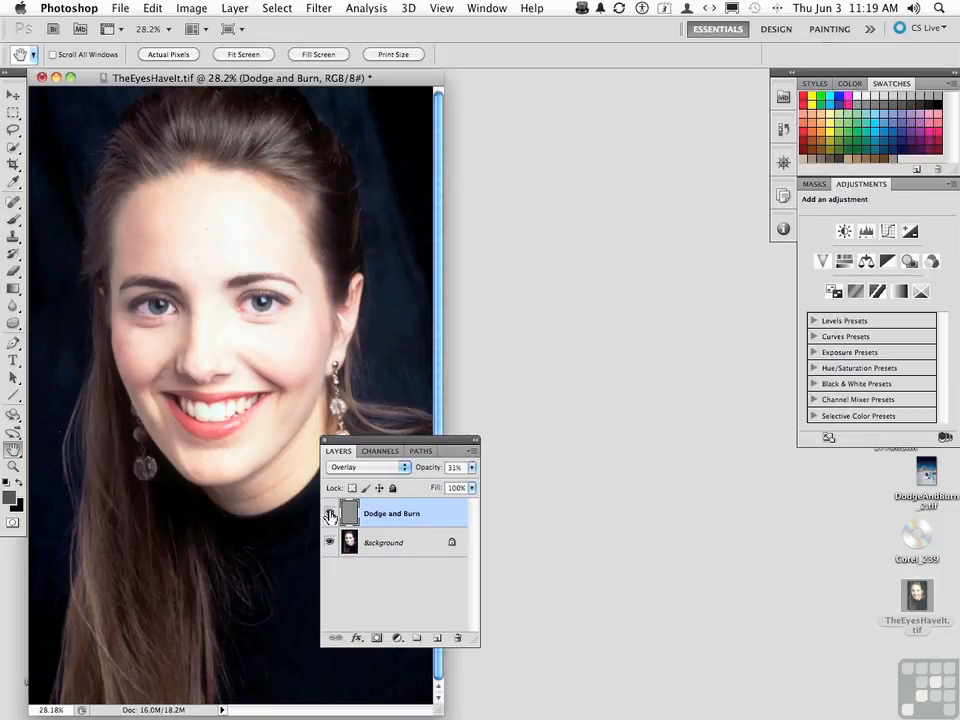